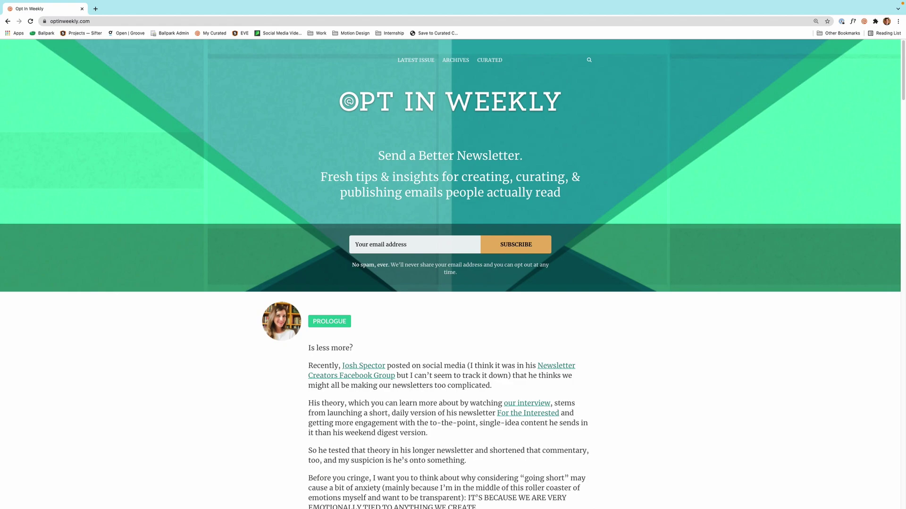
# Create a timeline from the "Example of subscribing" clip and append the screen recording clip at its end.
pyautogui.moveTo(601, 503)
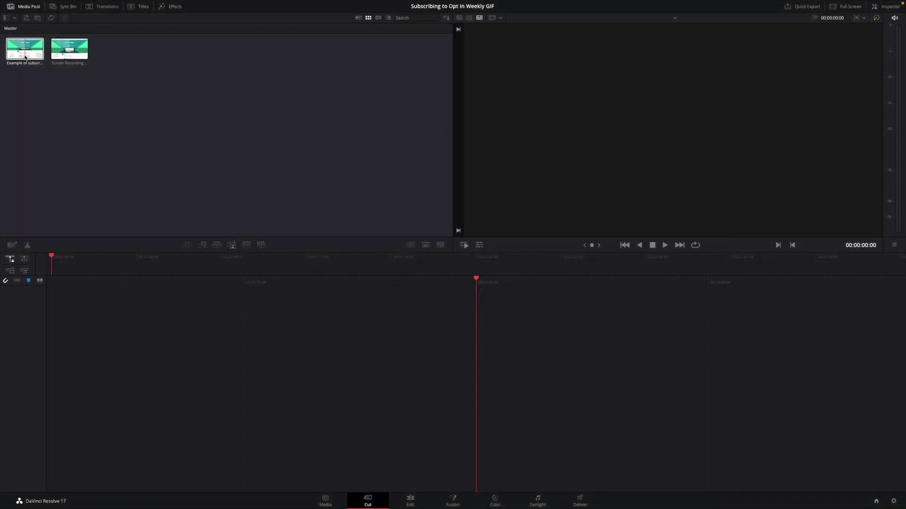
pyautogui.moveTo(24, 49); pyautogui.dragTo(509, 380)
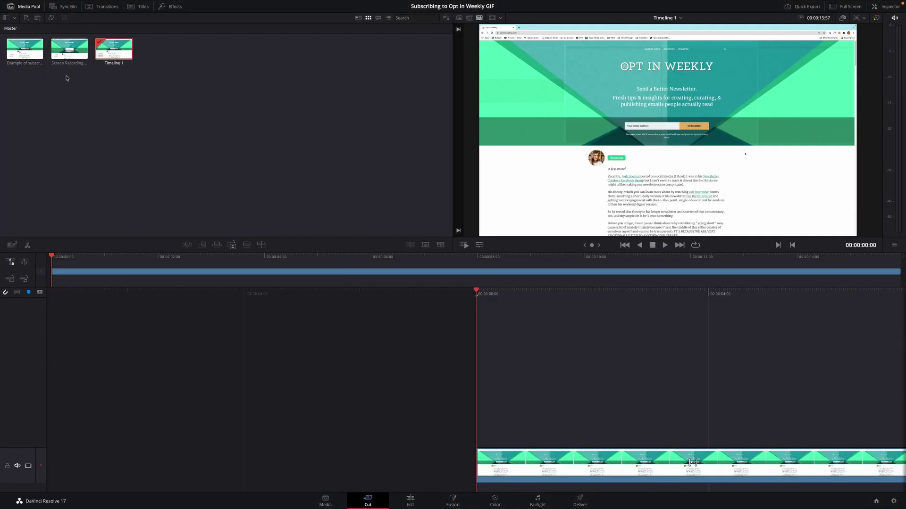
pyautogui.moveTo(69, 49); pyautogui.dragTo(896, 278)
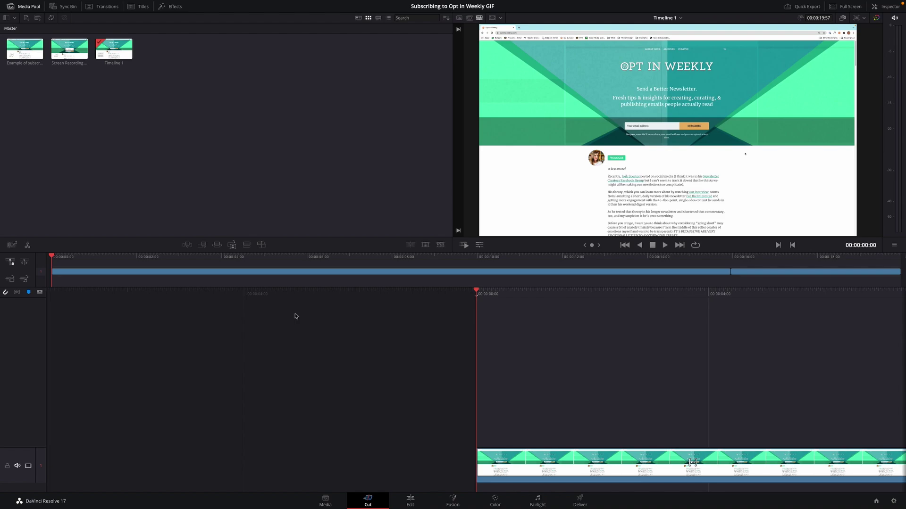
# Scrub and play through the assembled timeline to review both clips and the cut between them.
pyautogui.moveTo(477, 293); pyautogui.dragTo(101, 302)
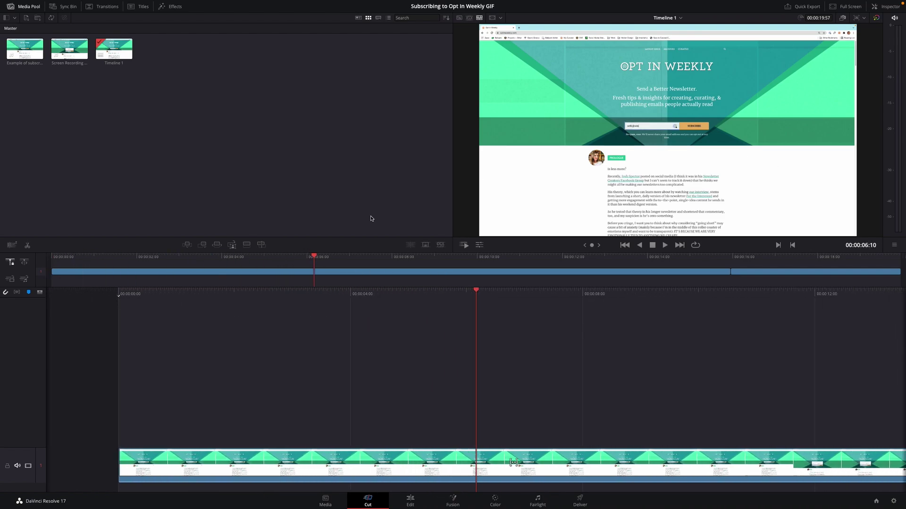
pyautogui.moveTo(314, 257); pyautogui.dragTo(747, 254)
pyautogui.press('space')
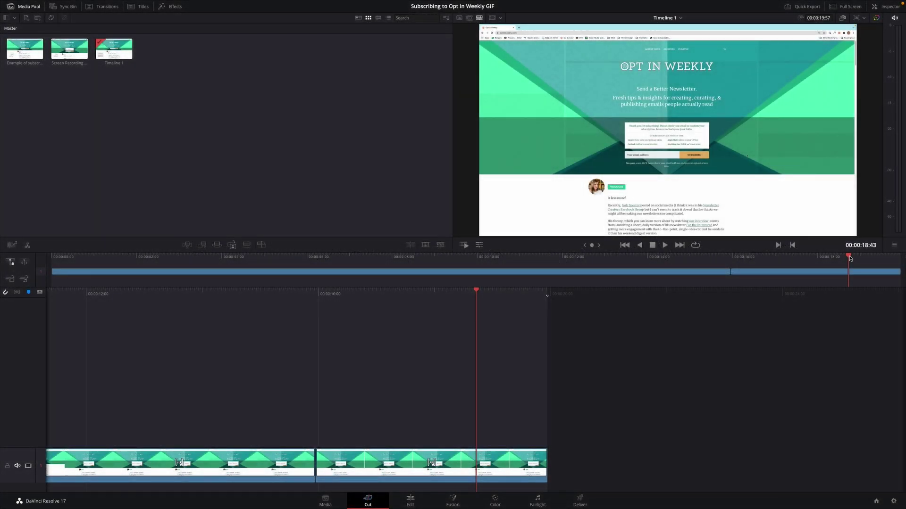
pyautogui.moveTo(849, 258); pyautogui.dragTo(811, 260)
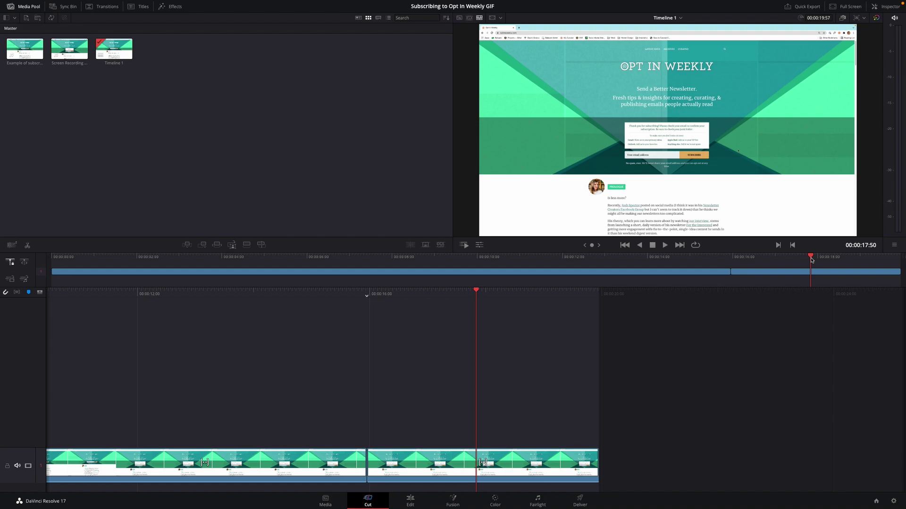
pyautogui.moveTo(812, 260); pyautogui.dragTo(51, 271)
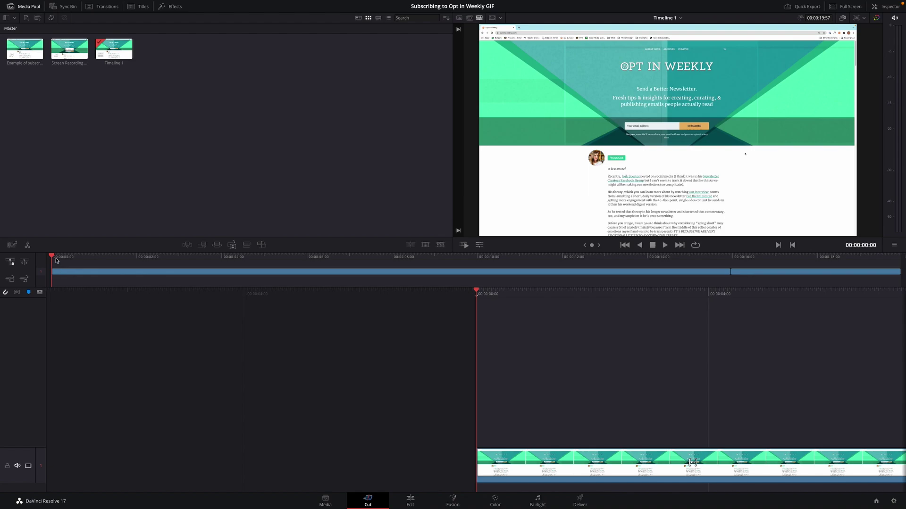
pyautogui.click(59, 258)
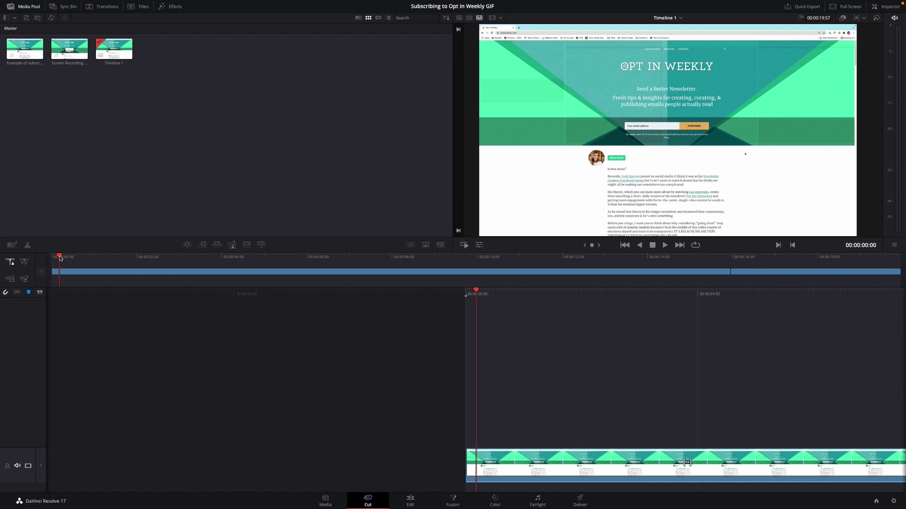
pyautogui.moveTo(60, 258); pyautogui.dragTo(66, 259)
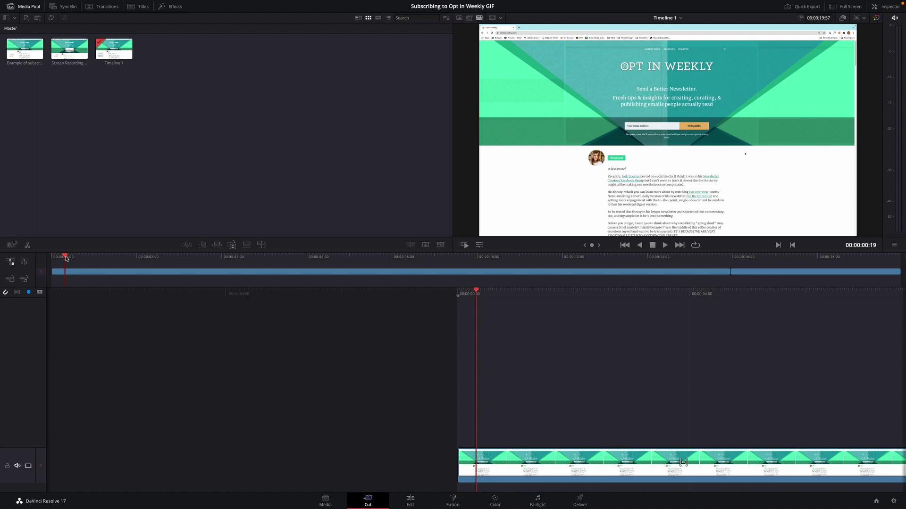
pyautogui.moveTo(66, 259); pyautogui.dragTo(730, 258)
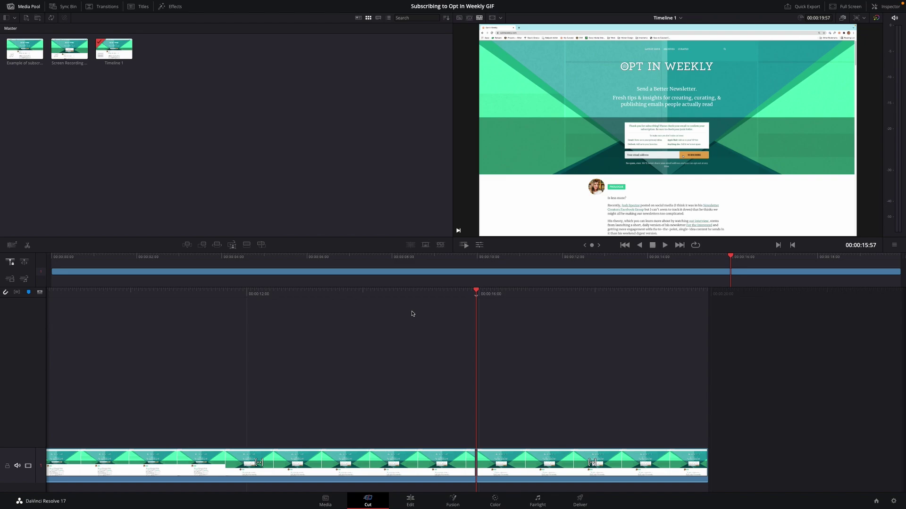
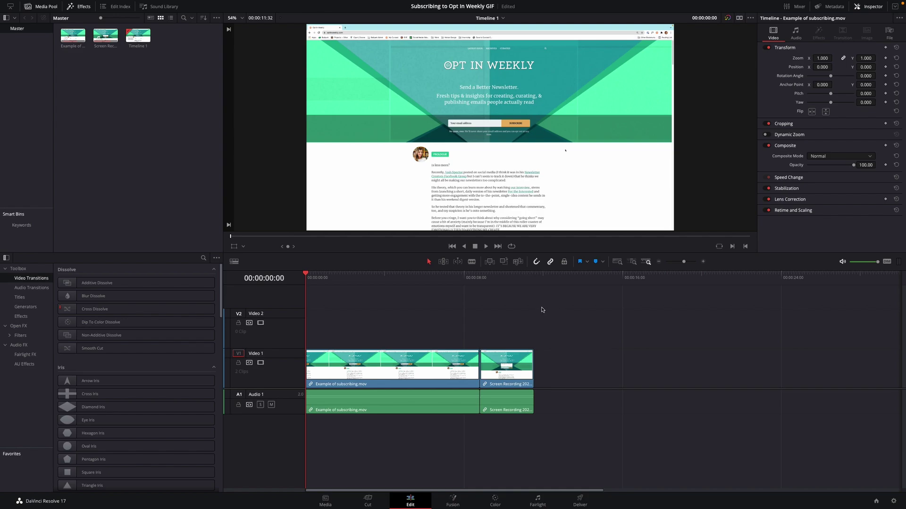
# Add a Solid Color generator on Video 2 at 00:00:11:09, over the last clip's end, and set its color to ffffff.
pyautogui.click(526, 276)
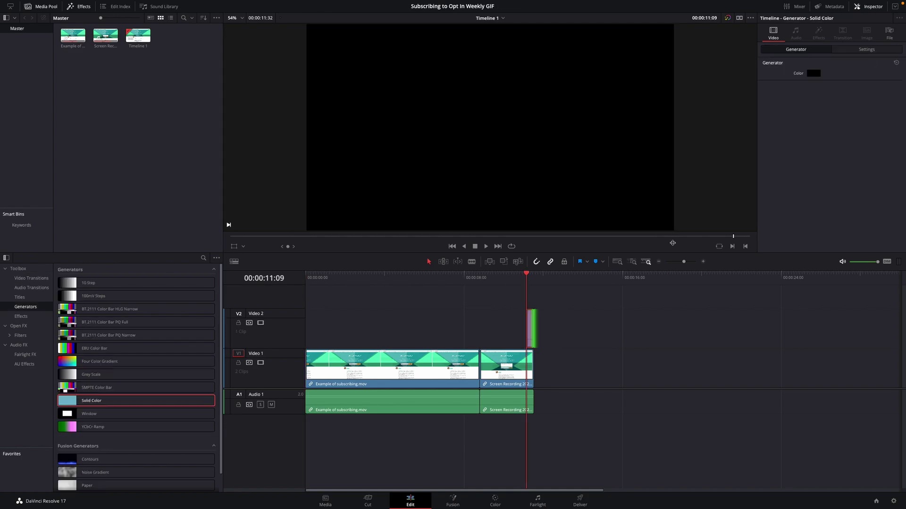
pyautogui.click(814, 73)
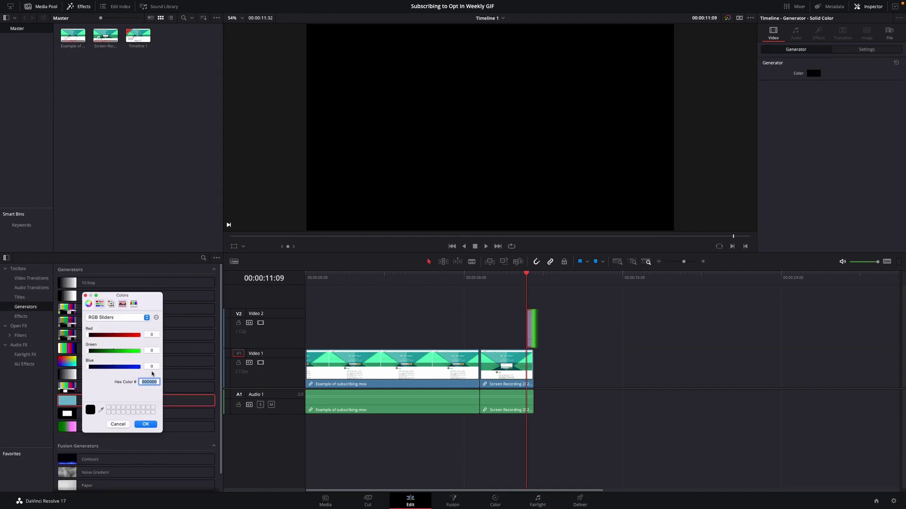
pyautogui.write('ffffff')
pyautogui.click(145, 424)
# Add a fade-in to the white solid at the end of the timeline and play back the ending.
pyautogui.moveTo(683, 262); pyautogui.dragTo(690, 264)
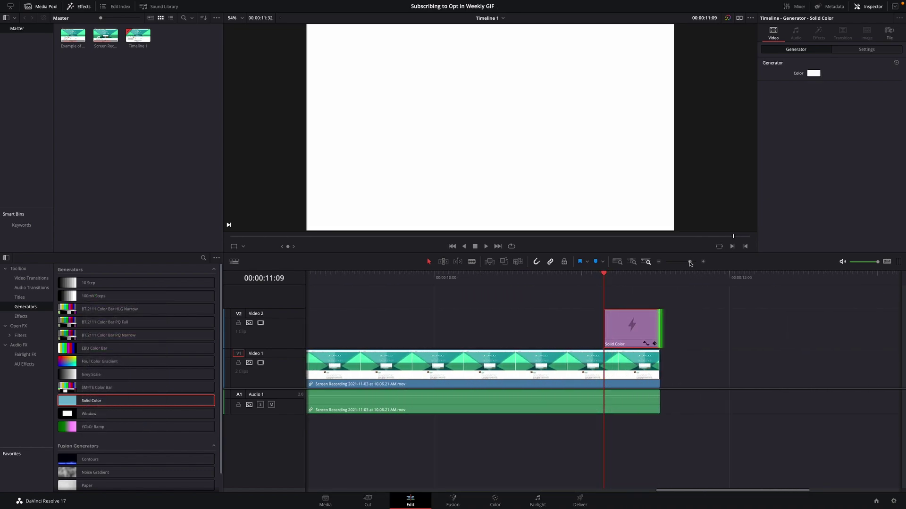
pyautogui.click(626, 330)
pyautogui.moveTo(606, 314); pyautogui.dragTo(625, 311)
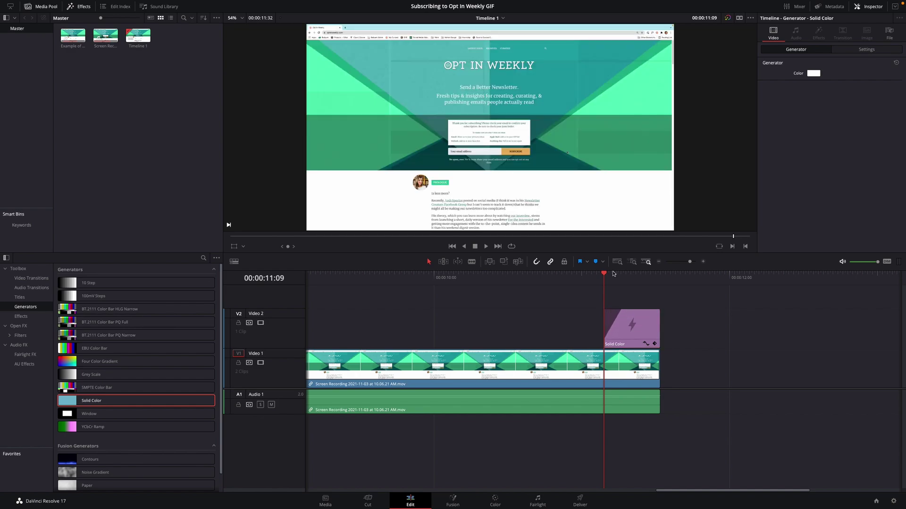
pyautogui.click(448, 282)
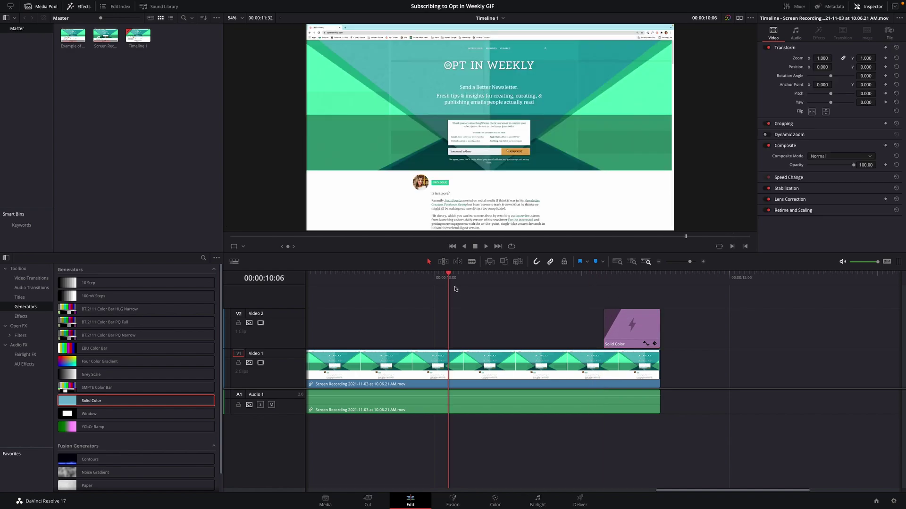
pyautogui.press('space')
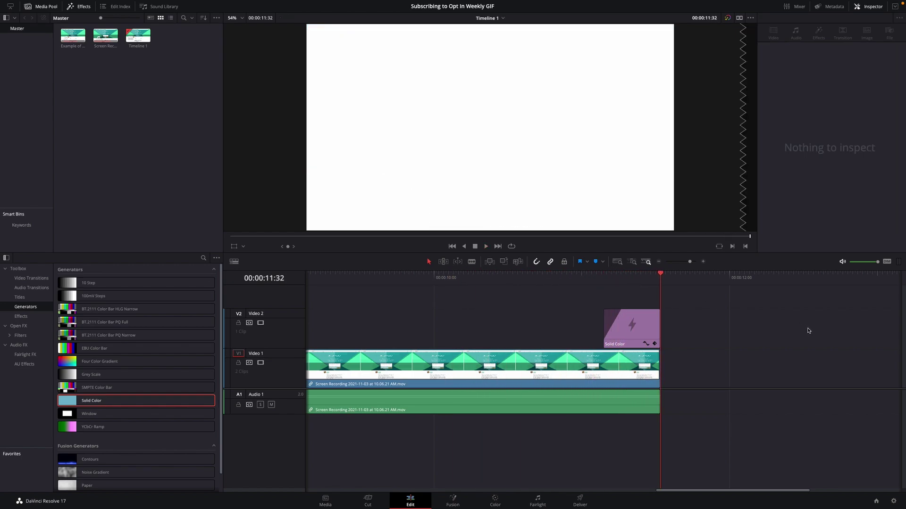
pyautogui.moveTo(690, 261); pyautogui.dragTo(684, 264)
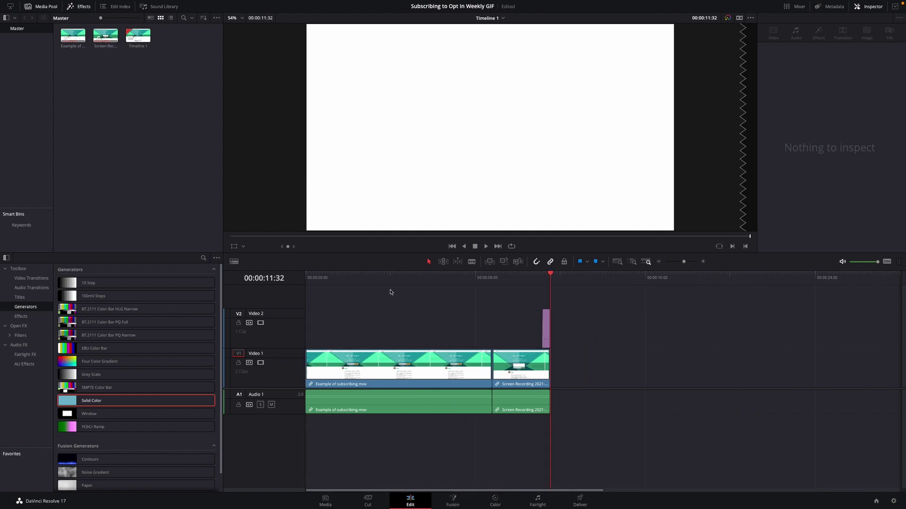
# Place a white solid with a fade-out at the start of Video 2 and play back the opening.
pyautogui.click(308, 276)
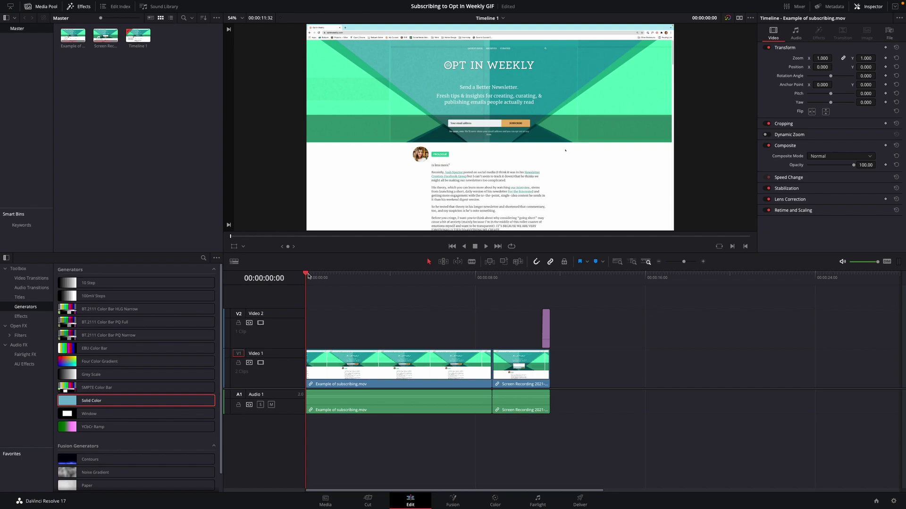
pyautogui.moveTo(308, 276)
pyautogui.mouseDown()
pyautogui.moveTo(320, 276)
pyautogui.moveTo(306, 277)
pyautogui.mouseUp()
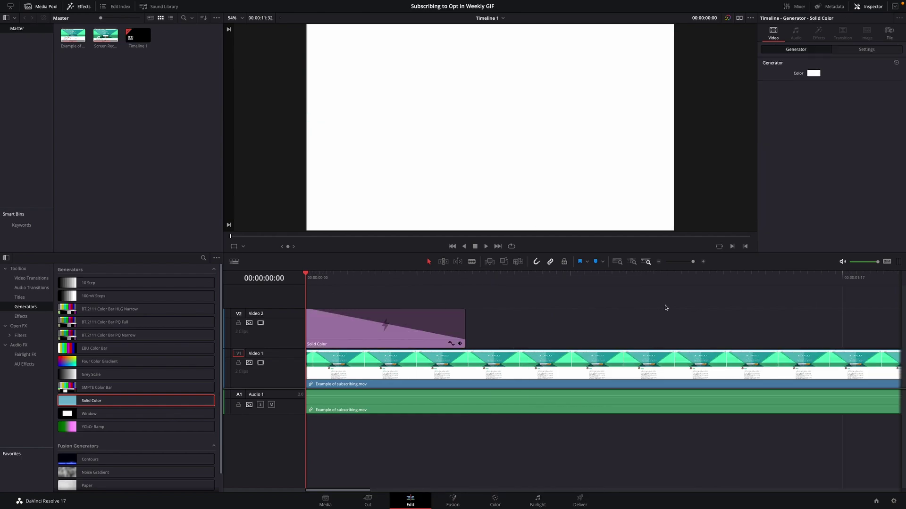
pyautogui.press('space')
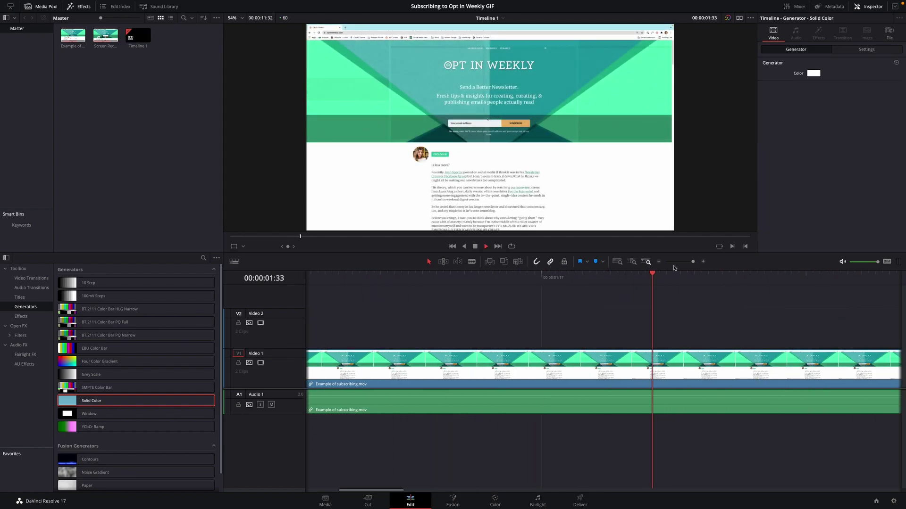
pyautogui.press('space')
pyautogui.moveTo(692, 263); pyautogui.dragTo(686, 263)
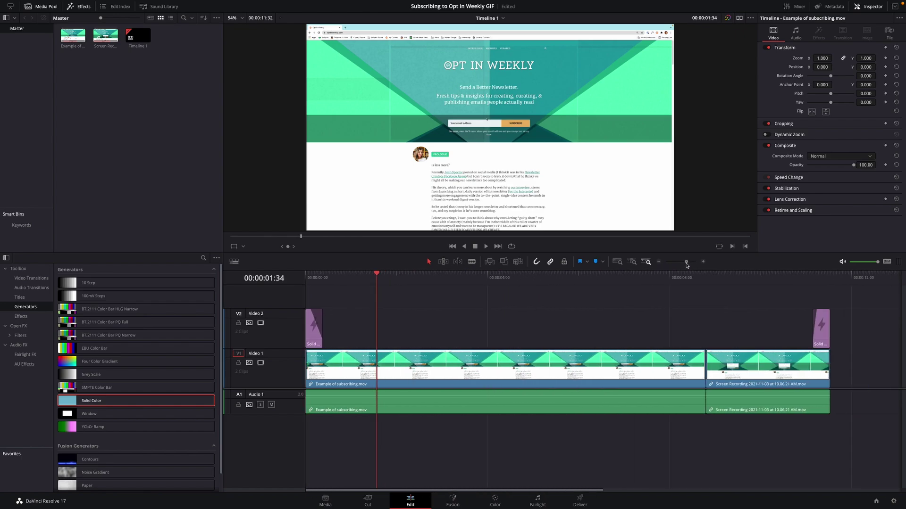
# Play back the closing fade to white, followed by the opening fade from white.
pyautogui.click(806, 280)
pyautogui.press('space')
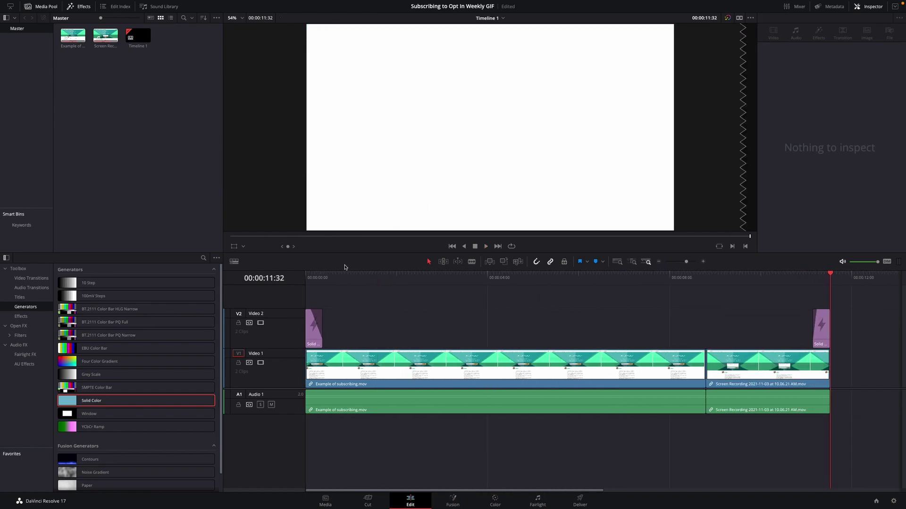
pyautogui.click(307, 278)
pyautogui.press('space')
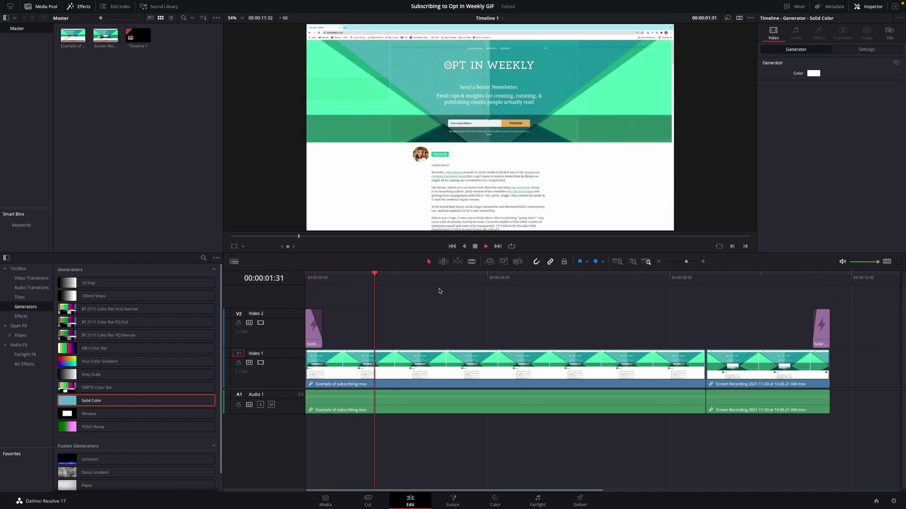
pyautogui.press('space')
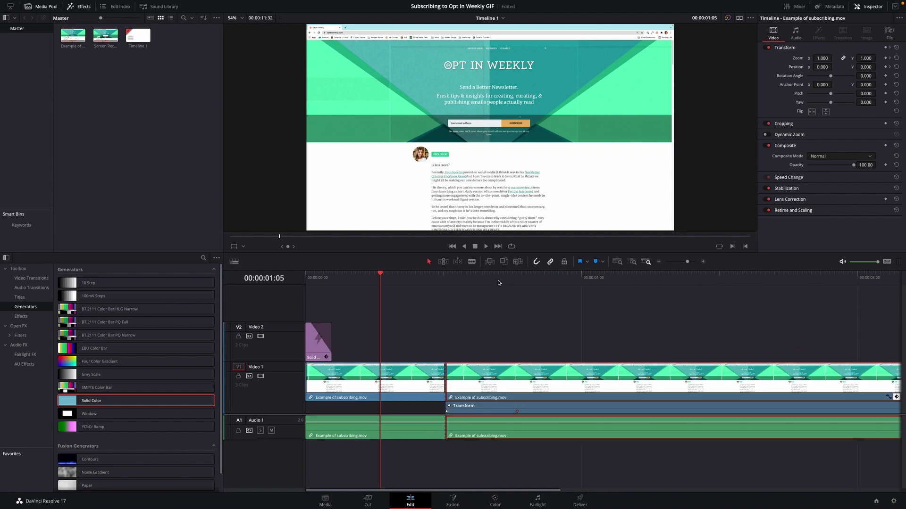
# Play back the animated zoom toward the email sign-up form from just before the cut and from the timeline's start.
pyautogui.click(409, 278)
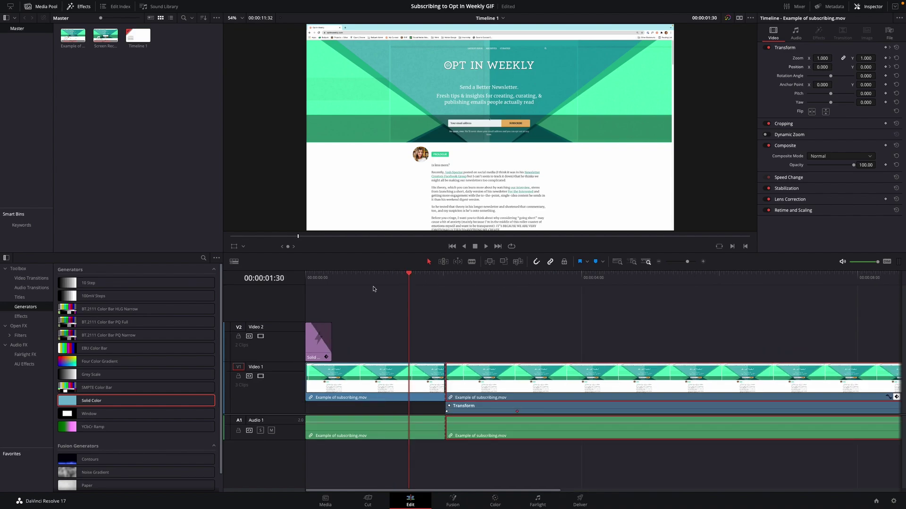
pyautogui.press('space')
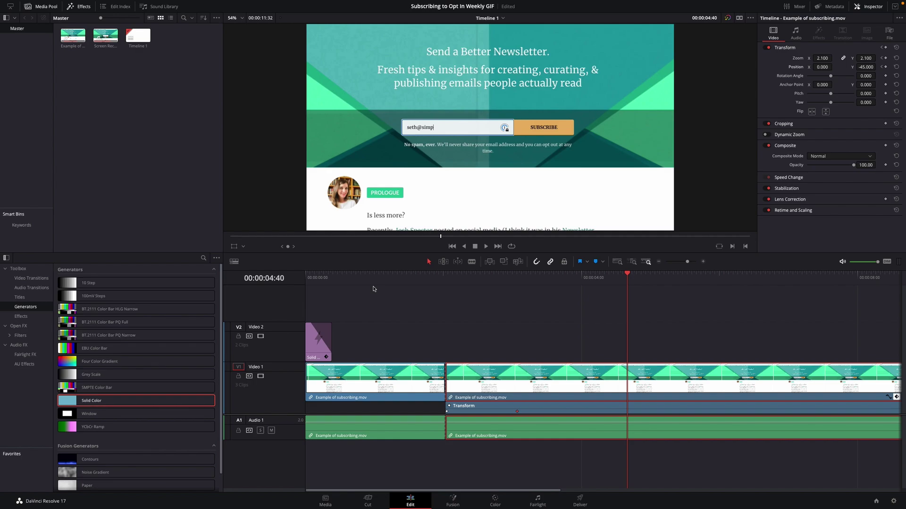
pyautogui.click(396, 277)
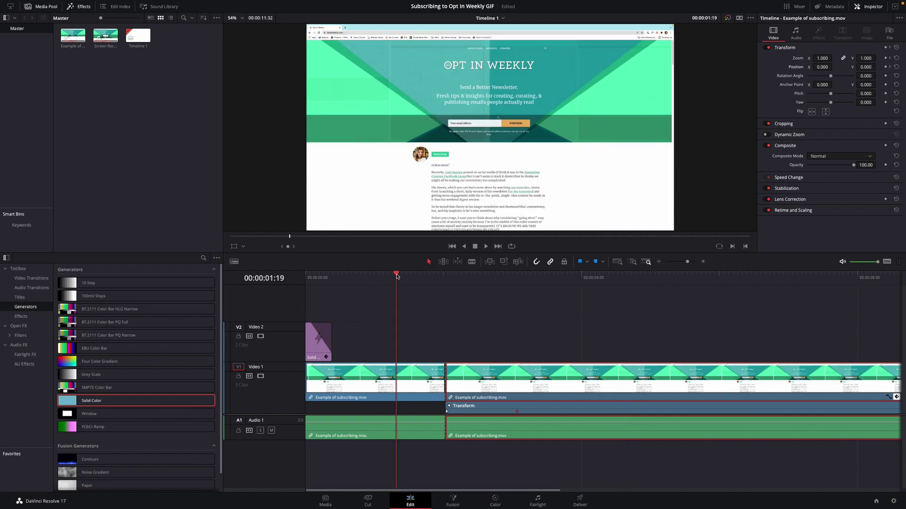
pyautogui.moveTo(396, 277); pyautogui.dragTo(308, 276)
pyautogui.press('space')
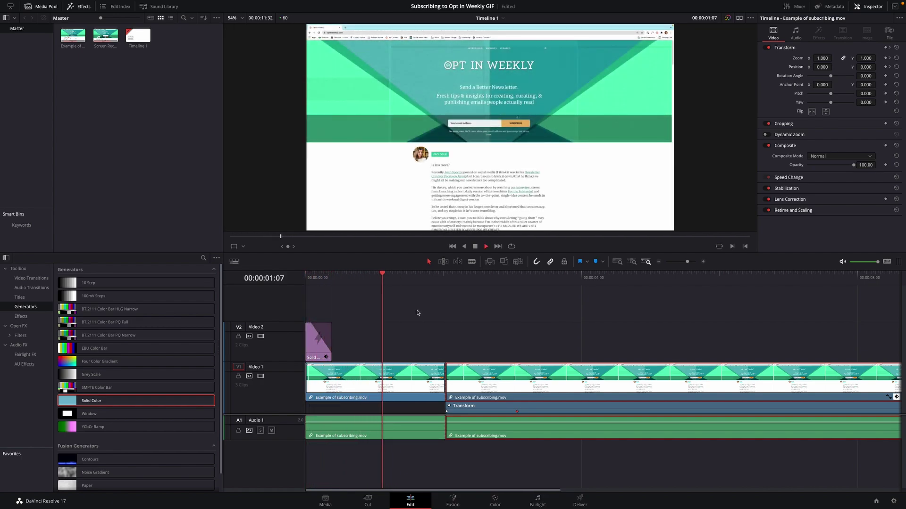
pyautogui.press('space')
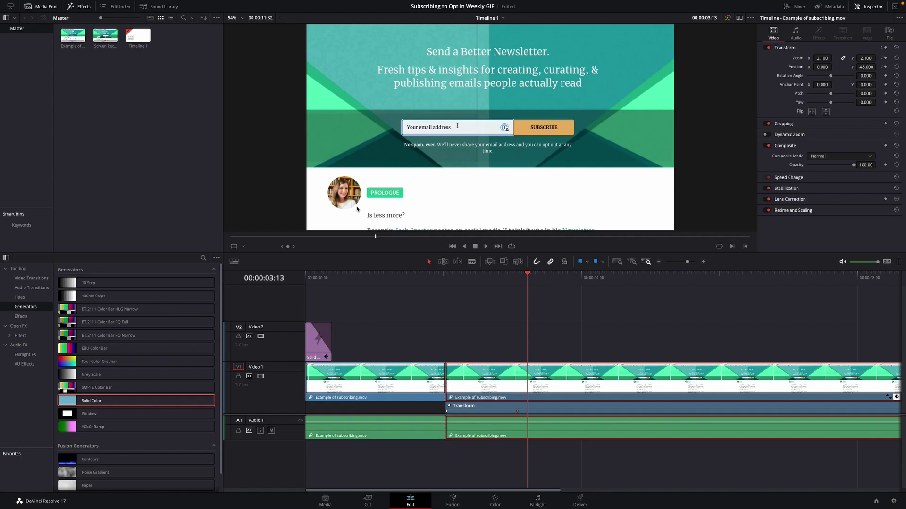
# Play back the email-entry section of the zoomed clip from just before its cut.
pyautogui.scroll(-2, 513, 306)
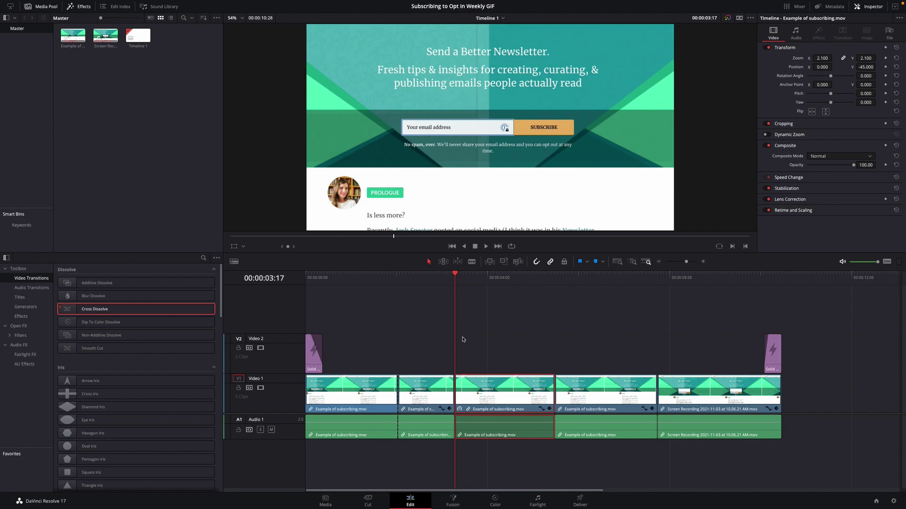
pyautogui.moveTo(457, 276); pyautogui.dragTo(443, 275)
pyautogui.press('space')
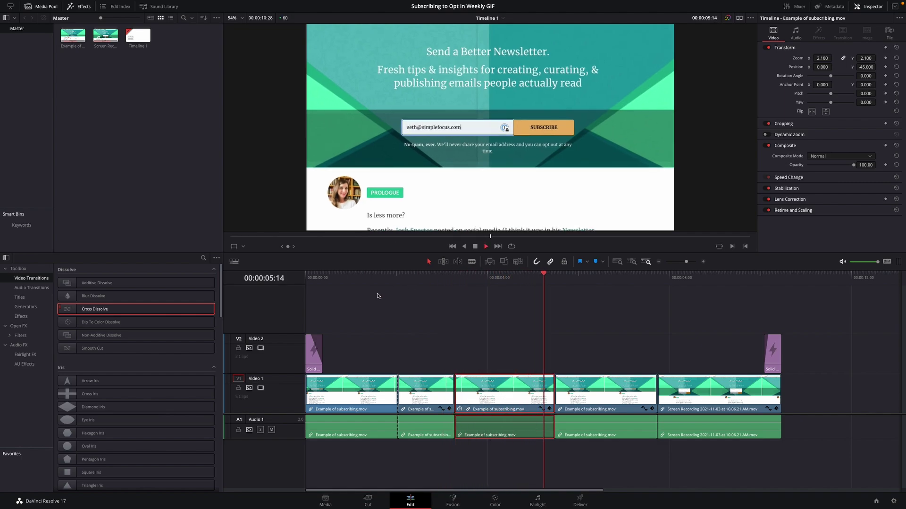
pyautogui.press('space')
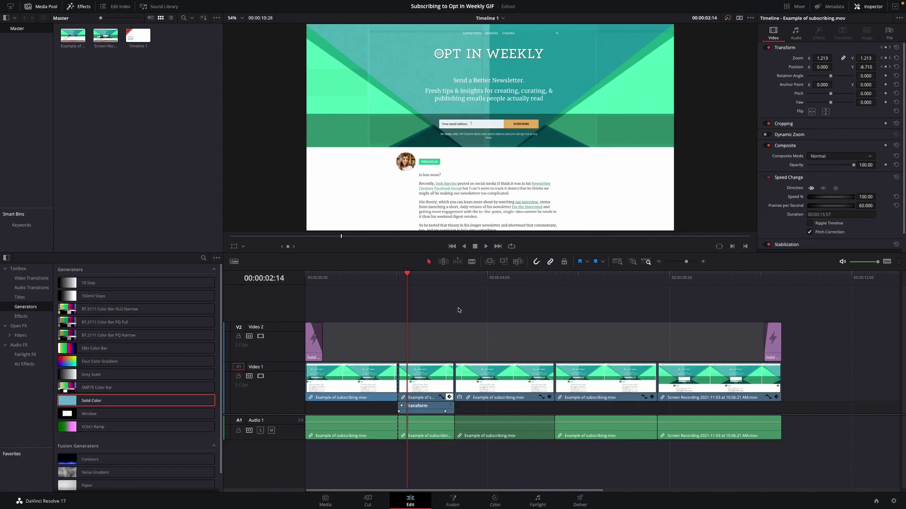
# Open the Deliver page for the edited timeline, and upload the exported MP4 to ezgif.com's Video to GIF converter.
pyautogui.click(585, 503)
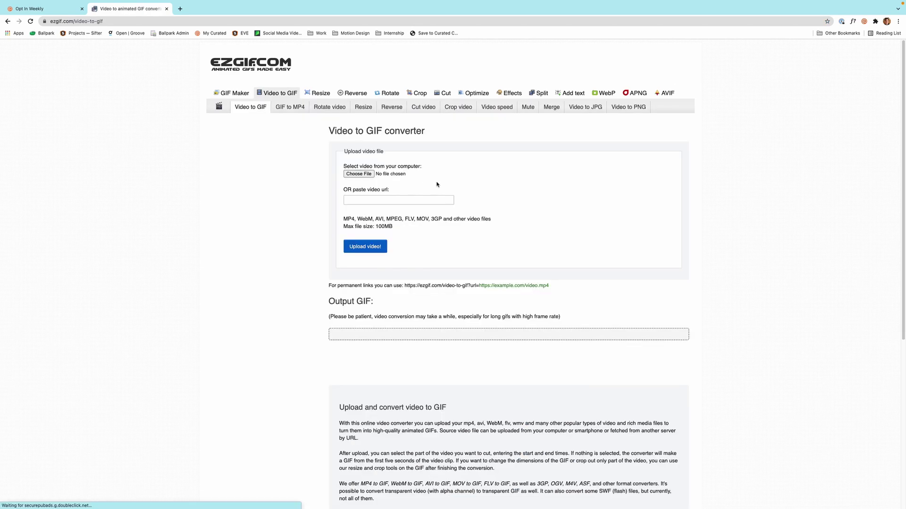
pyautogui.click(358, 174)
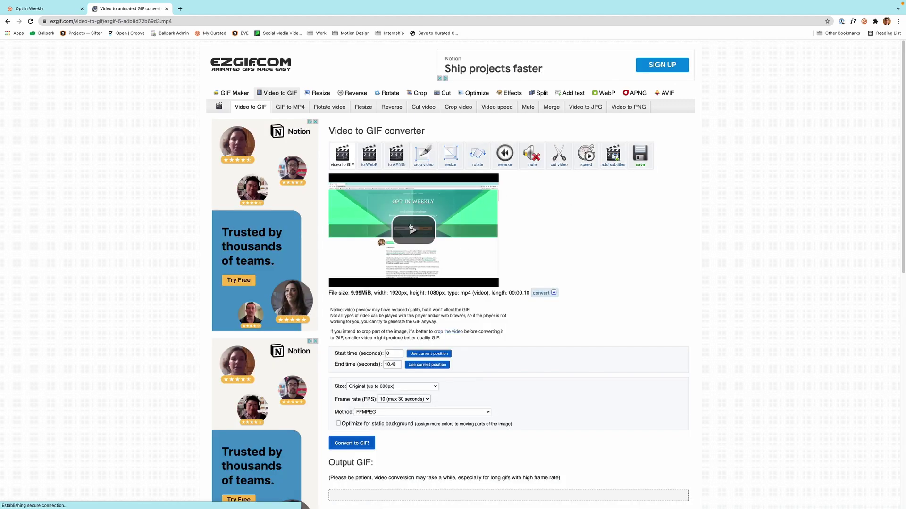
# Play back the uploaded video's preview in the Video to GIF converter.
pyautogui.click(413, 229)
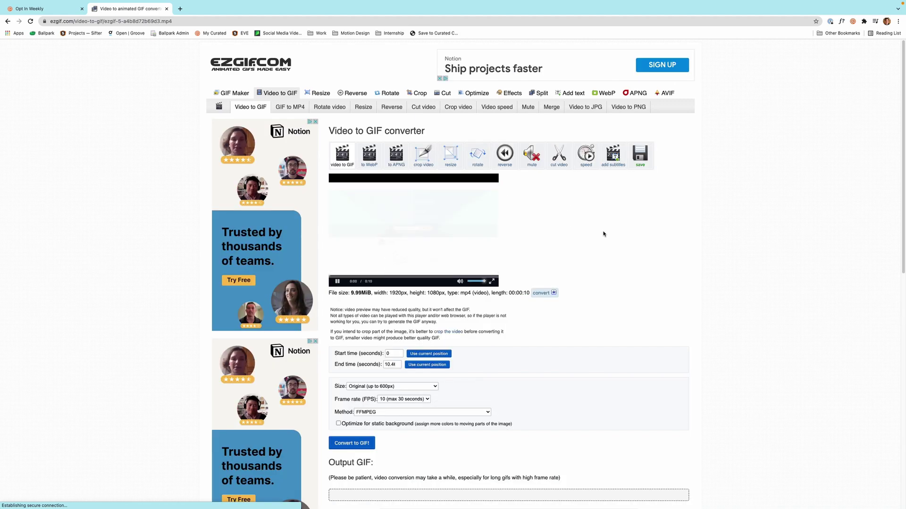
pyautogui.scroll(-1, 375, 277)
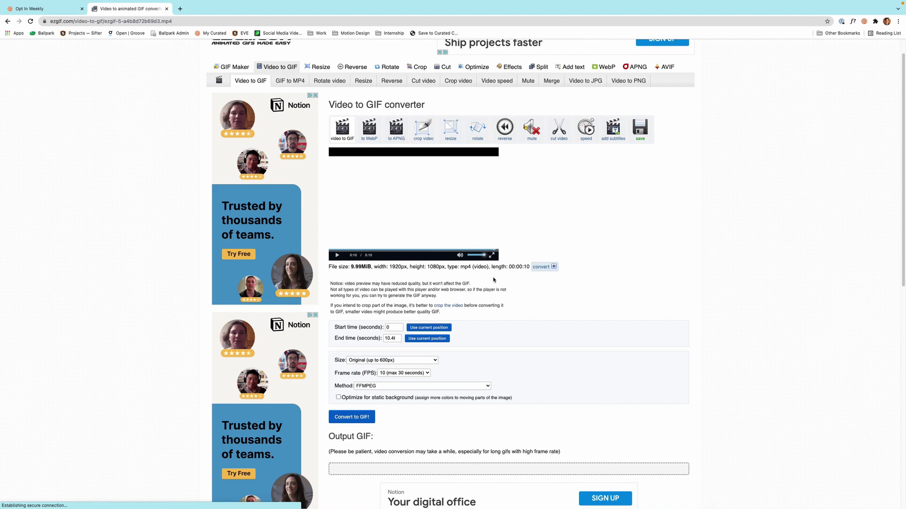
pyautogui.scroll(-2, 411, 297)
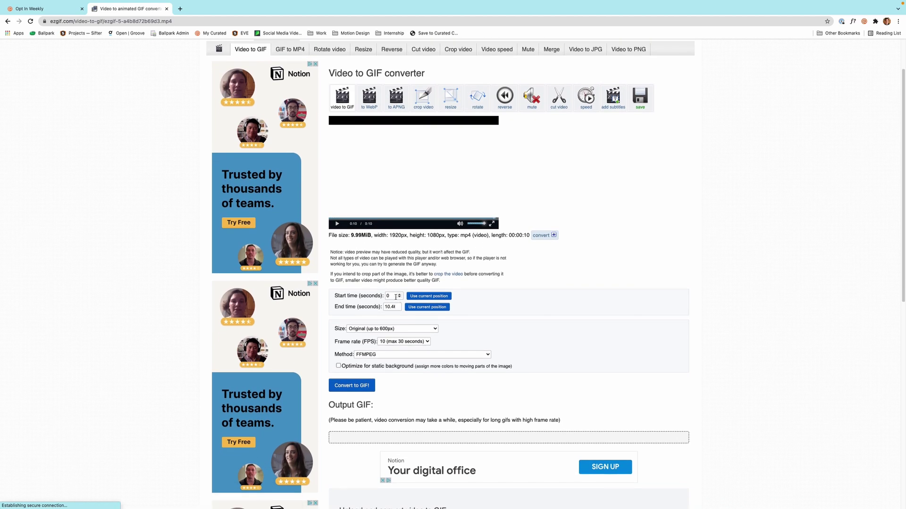
# Set the GIF size to Original (up to 800px) and keep the frame rate at 10 (max 30 seconds).
pyautogui.scroll(-2, 442, 279)
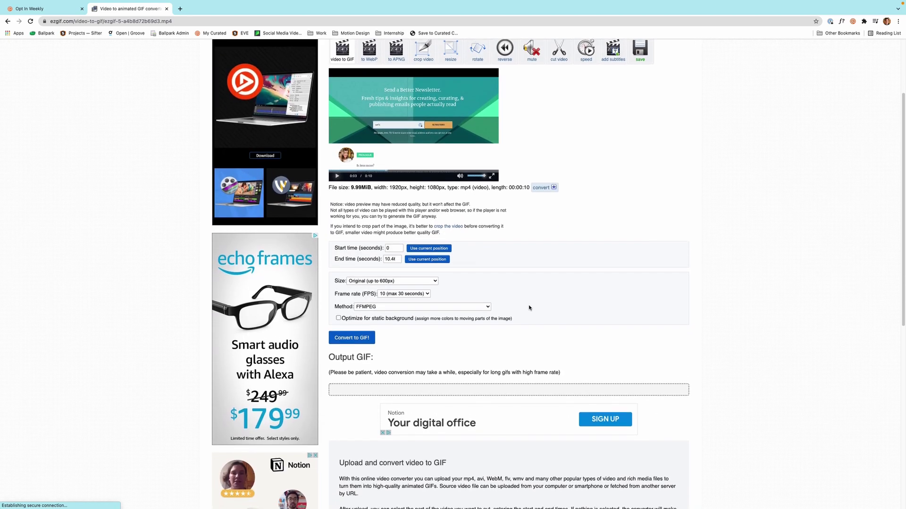
pyautogui.click(433, 273)
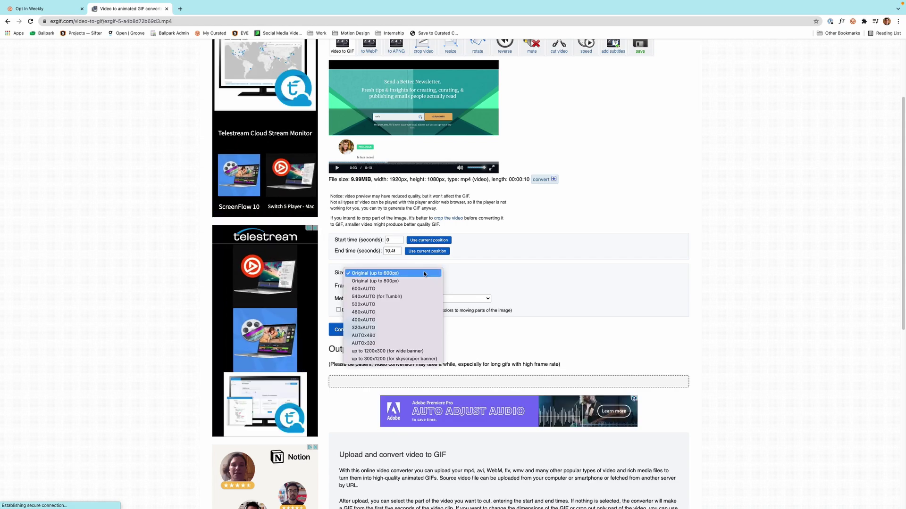
pyautogui.click(421, 281)
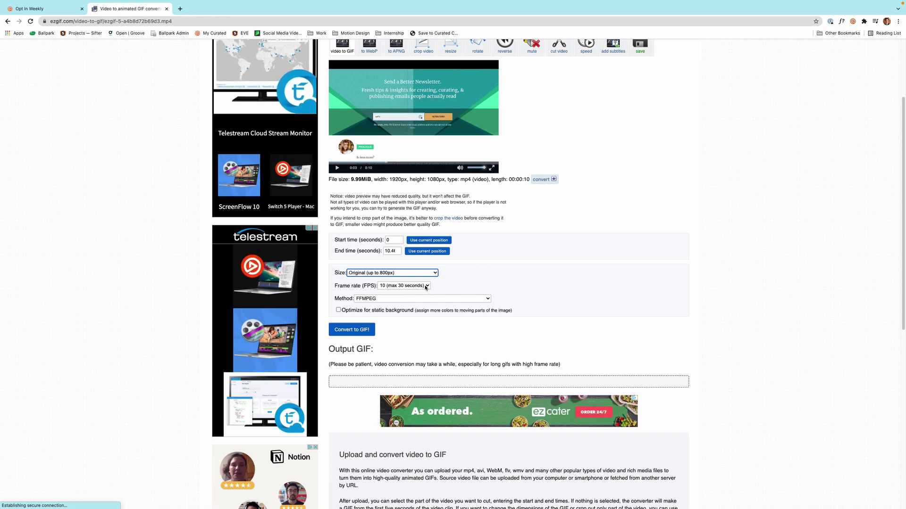
pyautogui.click(426, 286)
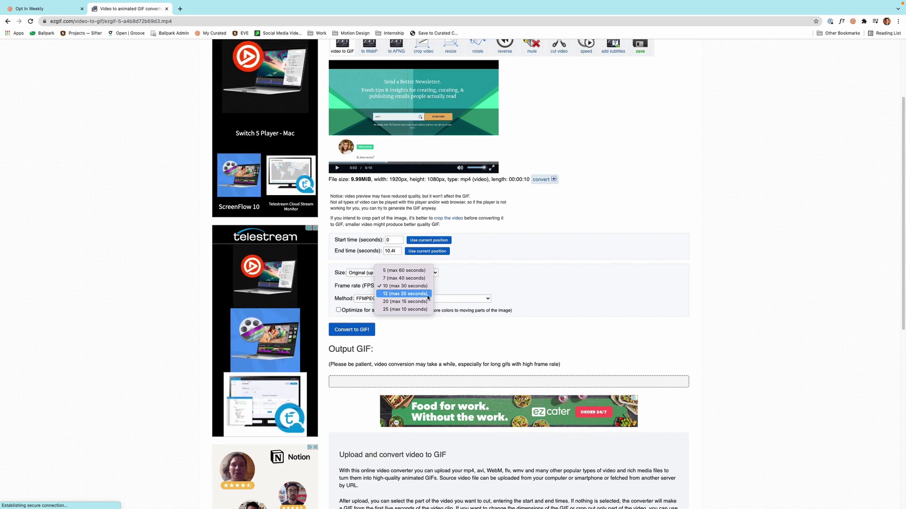
pyautogui.click(434, 290)
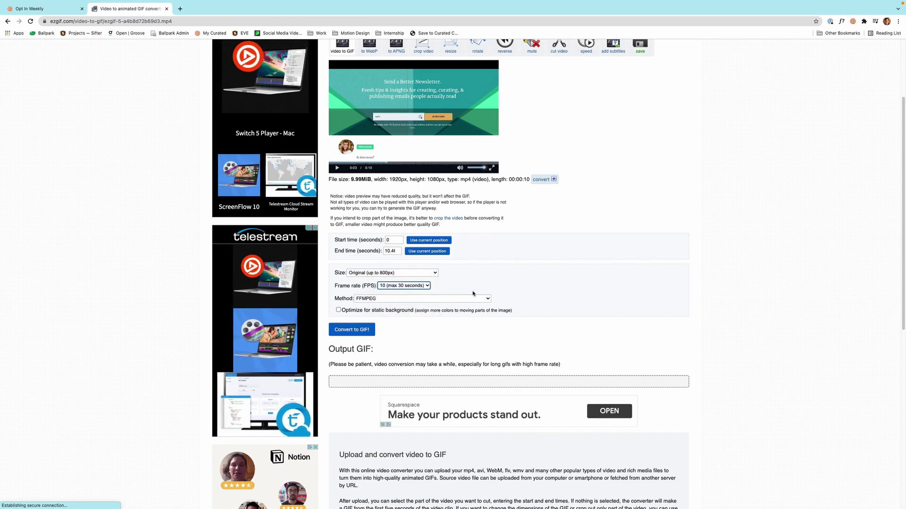
# Keep FFMPEG as the conversion method and convert the uploaded video to a GIF.
pyautogui.scroll(-1, 468, 287)
pyautogui.click(487, 268)
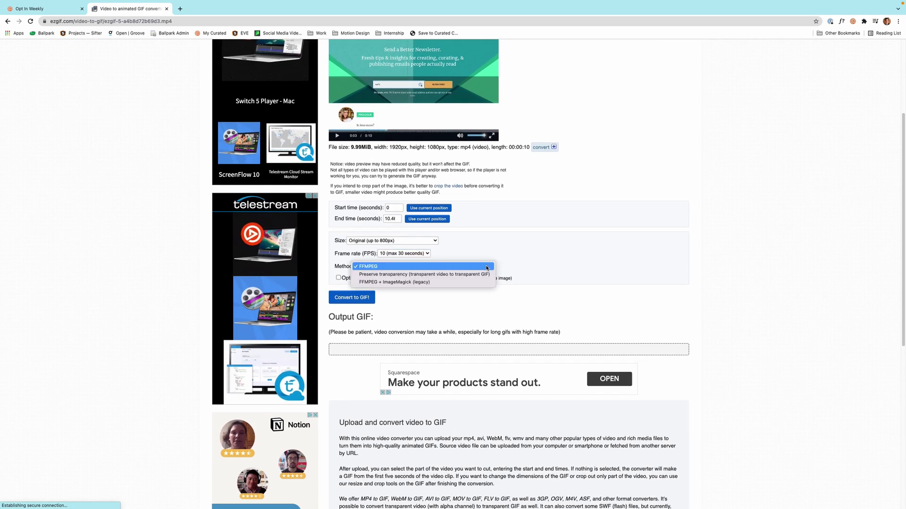
pyautogui.click(487, 268)
pyautogui.scroll(-1, 354, 290)
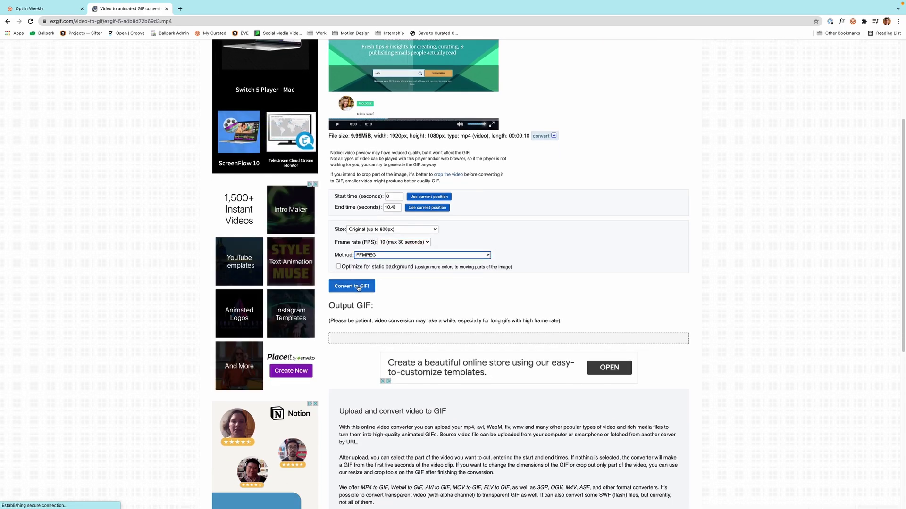
pyautogui.click(358, 287)
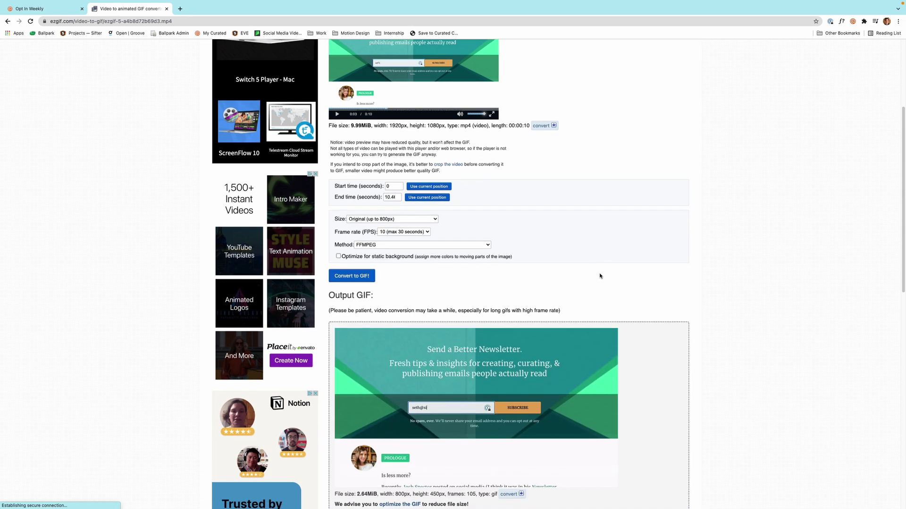
# Examine the converted GIF, the available frame rate choices, and the editing and saving tools below the output.
pyautogui.scroll(-3, 628, 281)
pyautogui.scroll(-1, 646, 282)
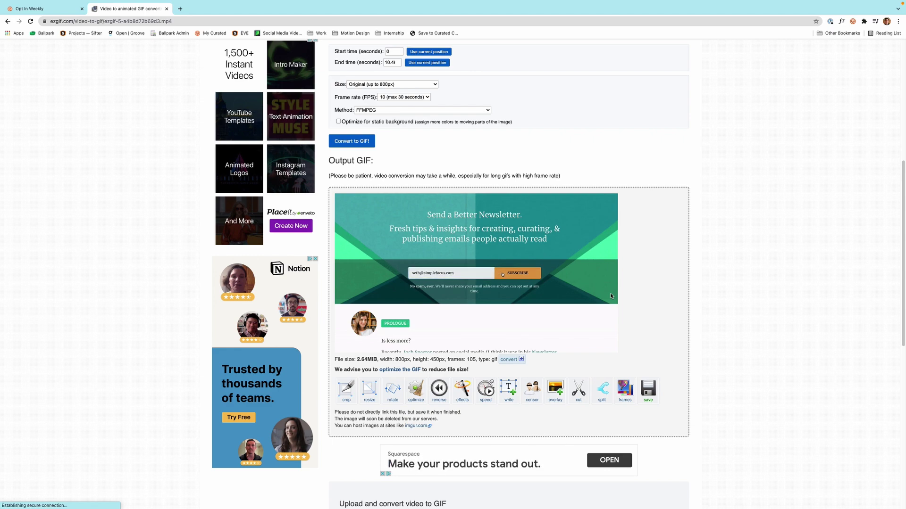
pyautogui.click(422, 98)
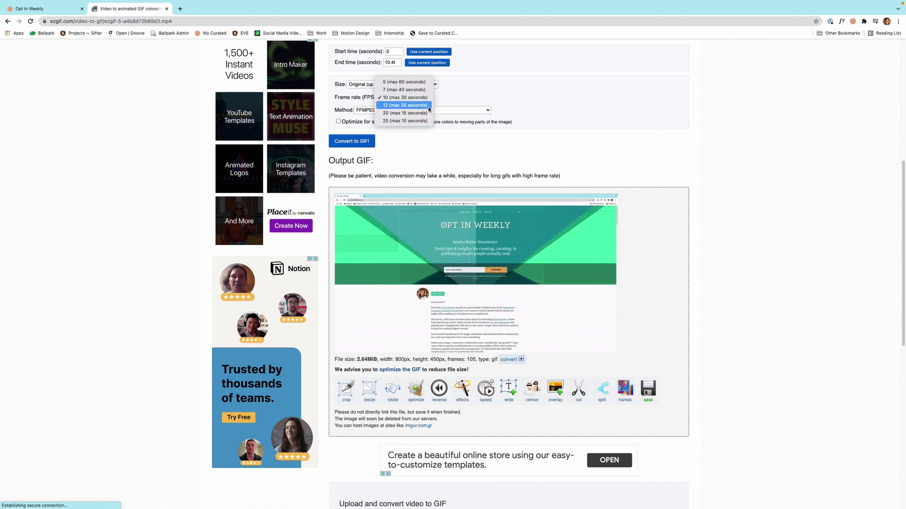
pyautogui.click(588, 93)
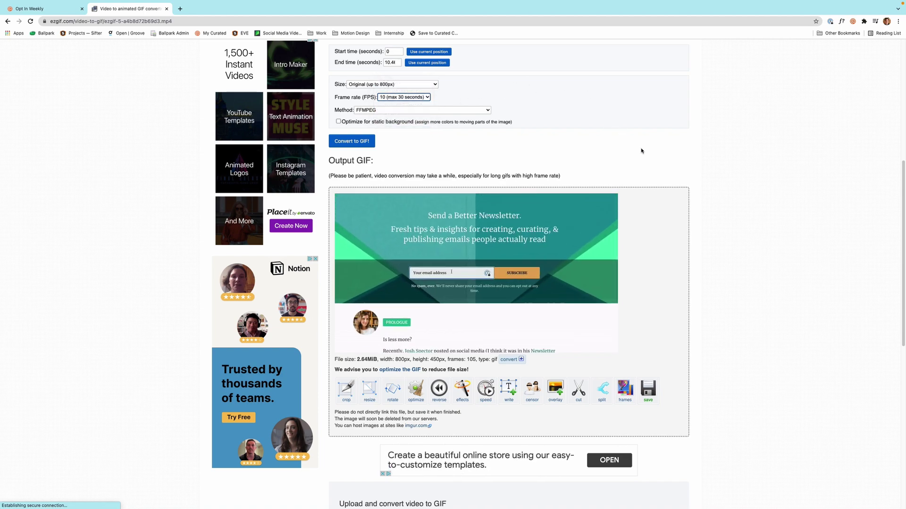
pyautogui.scroll(-2, 642, 148)
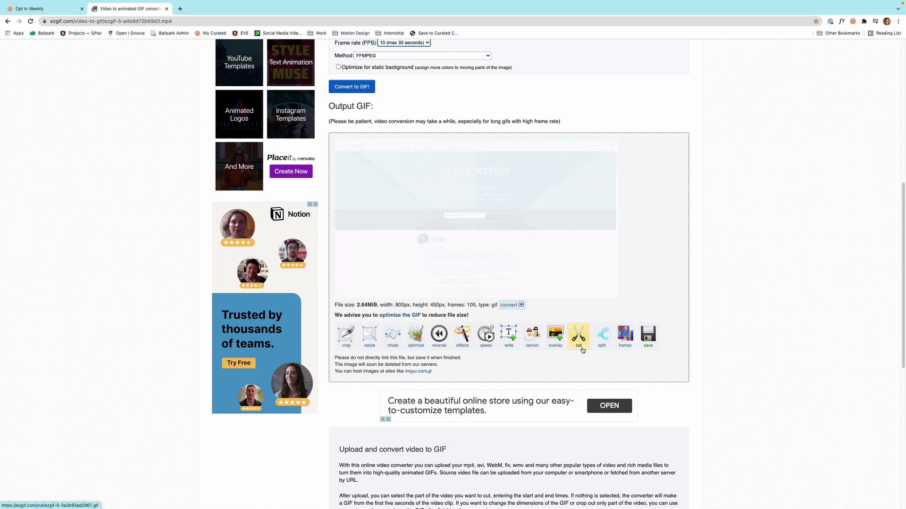
pyautogui.click(645, 325)
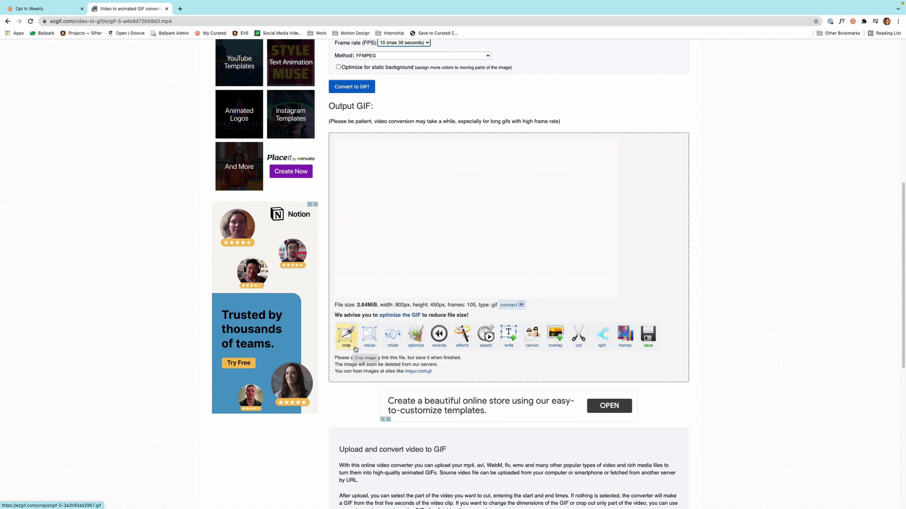